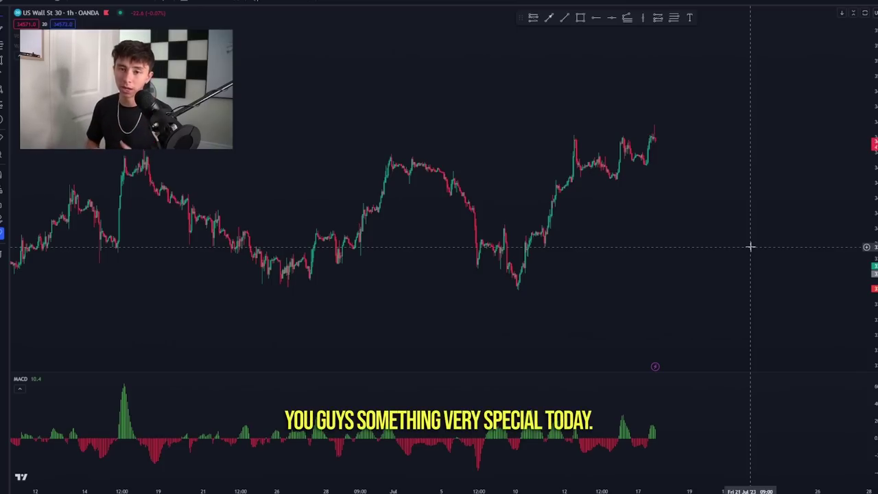
Step: Compress the price axis to squash the chart, leaving the chart time zone unchanged
scroll(653, 254, "up", 3)
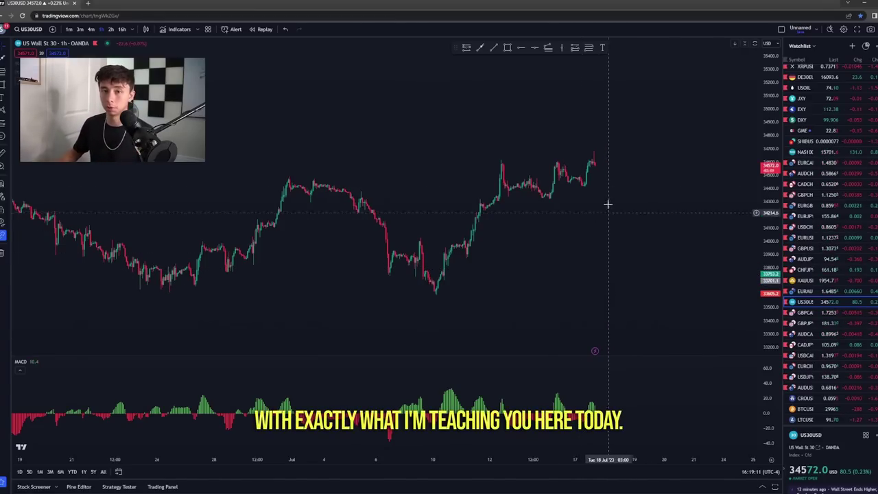
left_click(761, 472)
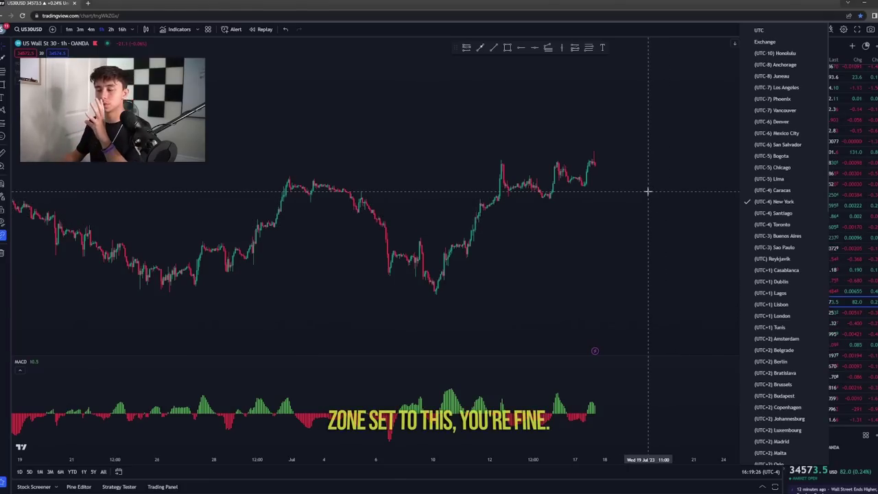
left_click(645, 193)
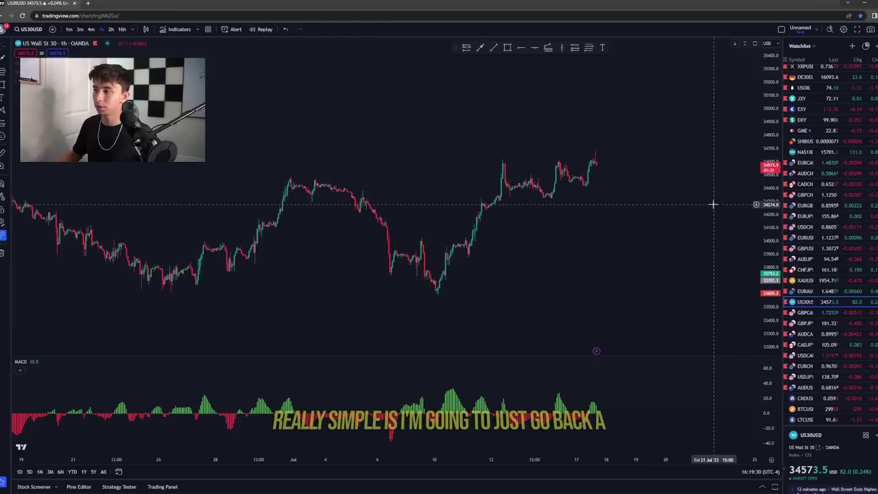
left_click_drag(775, 82, 771, 128)
scroll(633, 287, "down", 10)
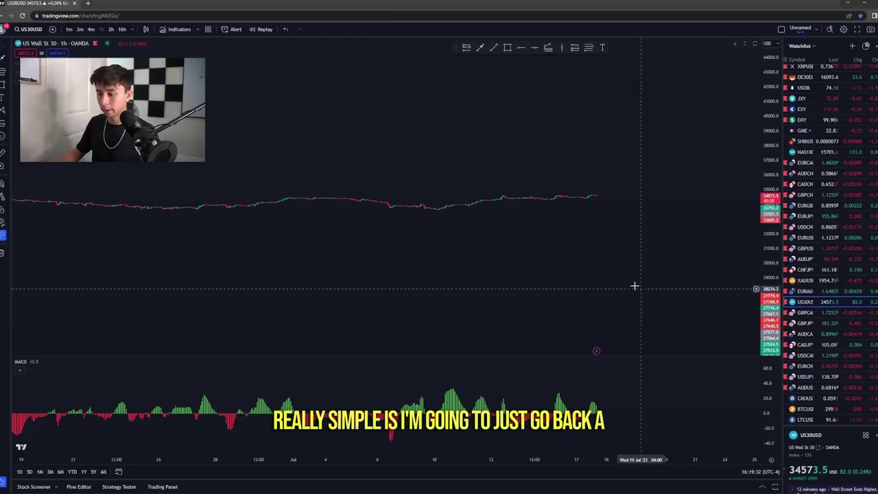
Step: Start bar replay from early March 2023 and step forward to the Mon 06 Mar 09:00 candle
left_click(265, 29)
left_click(168, 182)
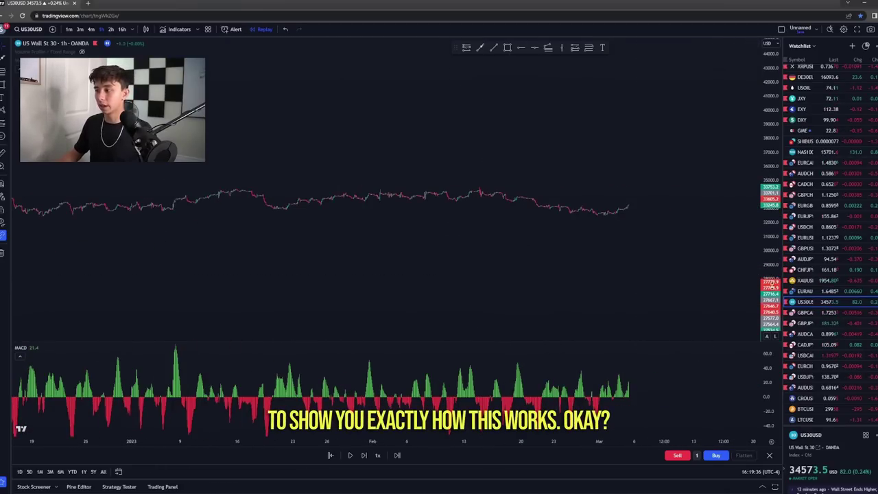
scroll(657, 263, "up", 5)
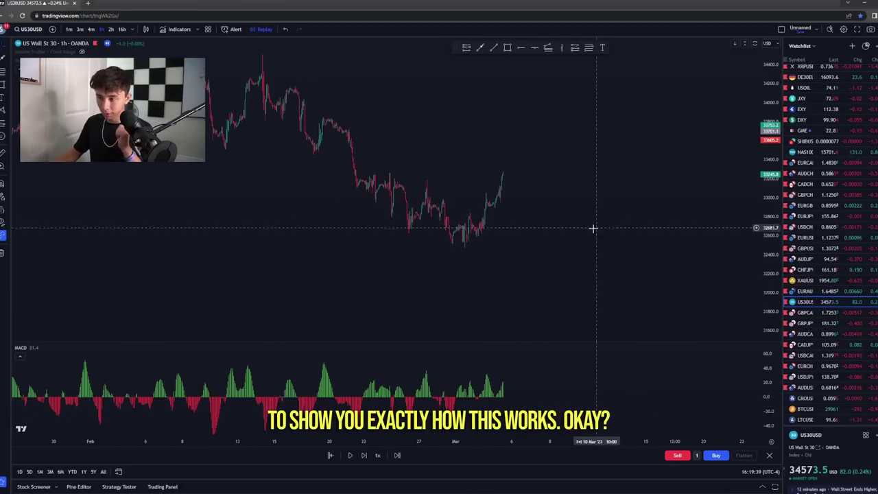
scroll(619, 263, "up", 5)
scroll(617, 181, "up", 5)
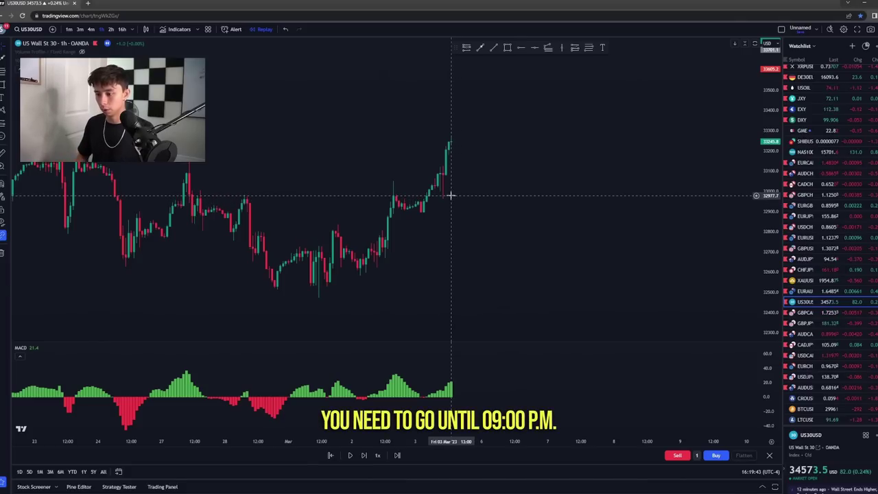
key("shift+Right")
key("shift+Right")
key("shift+Right")
key("shift+Right")
key("shift+Right")
key("shift+Right")
key("shift+Right")
key("shift+Right")
key("shift+Right")
key("shift+Right")
key("shift+Right")
key("shift+Right")
key("shift+Right")
key("shift+Right")
key("shift+Right")
key("shift+Right")
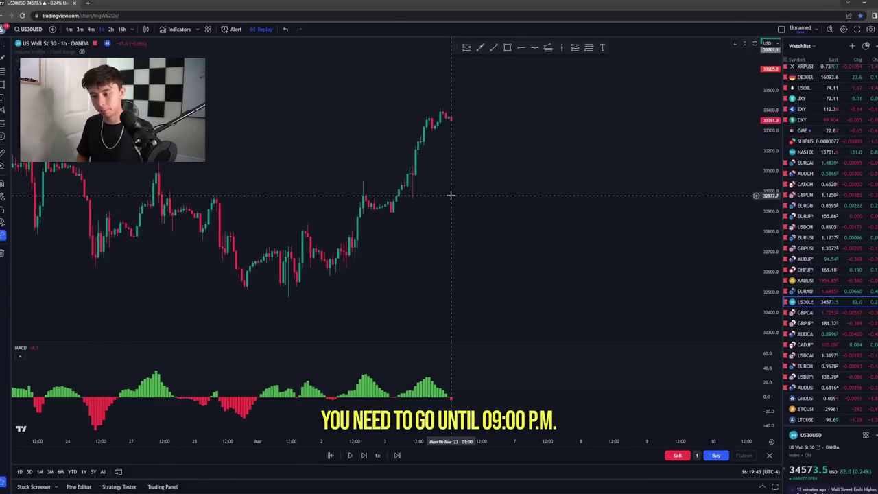
key("shift+Right")
key("shift+Right")
key("shift+Right")
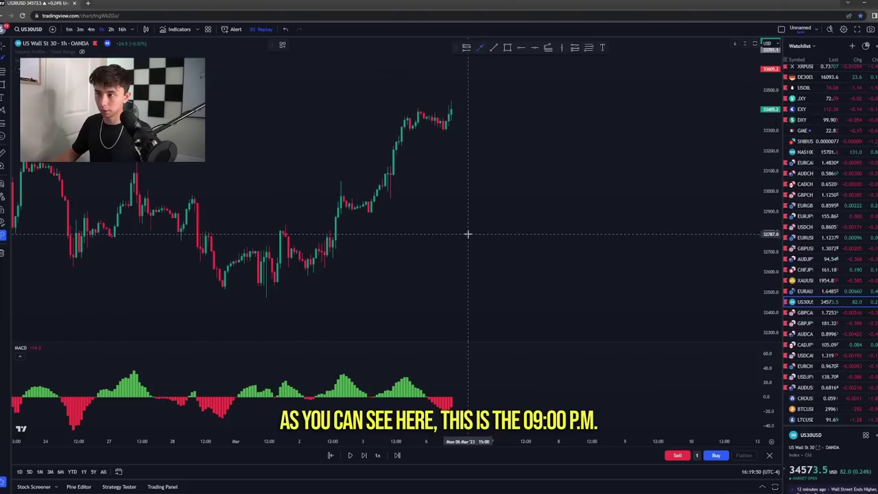
left_click(467, 234)
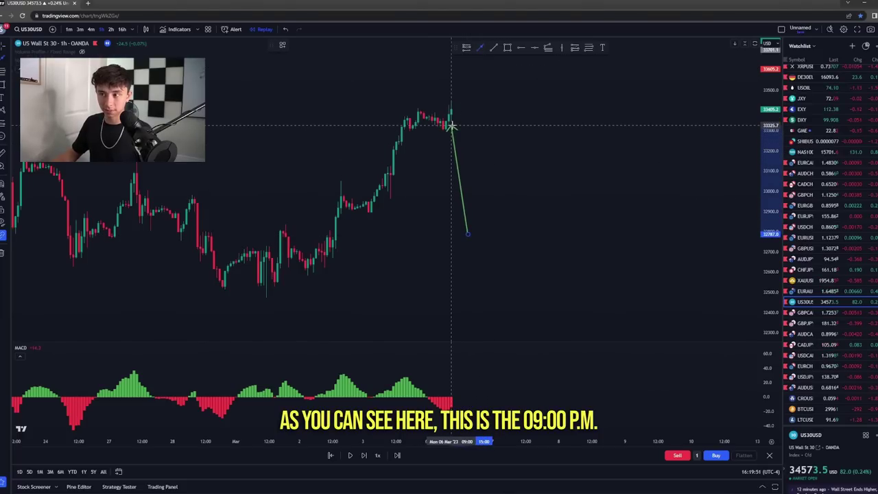
key("Escape")
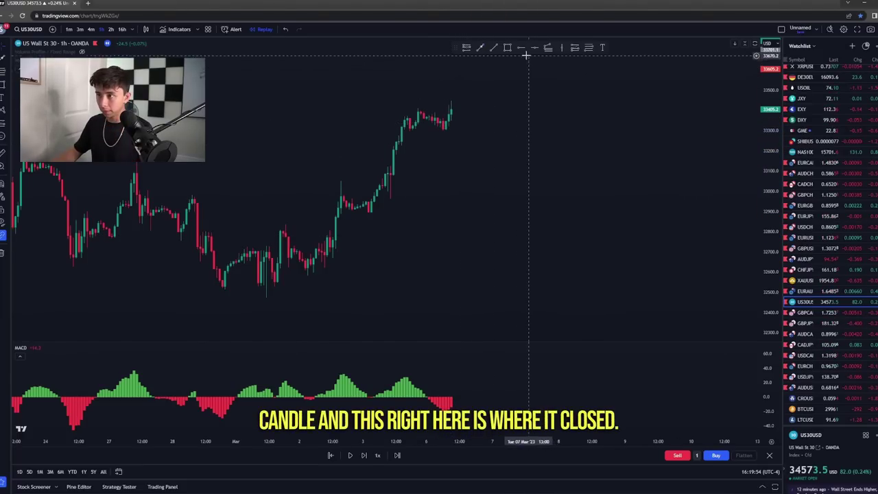
left_click(448, 109)
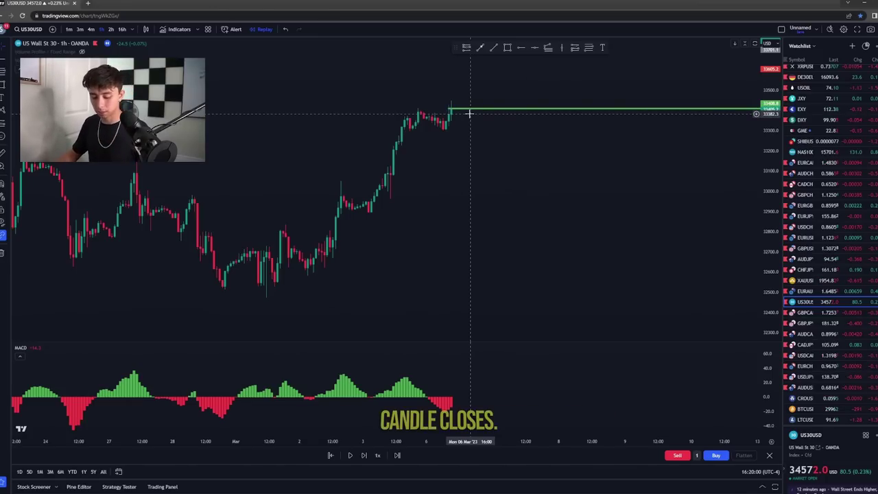
key("Delete")
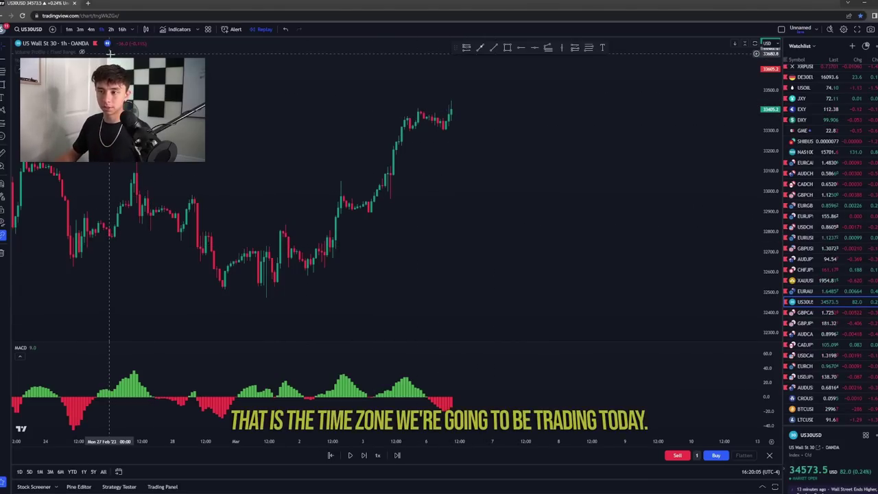
scroll(496, 185, "up", 3)
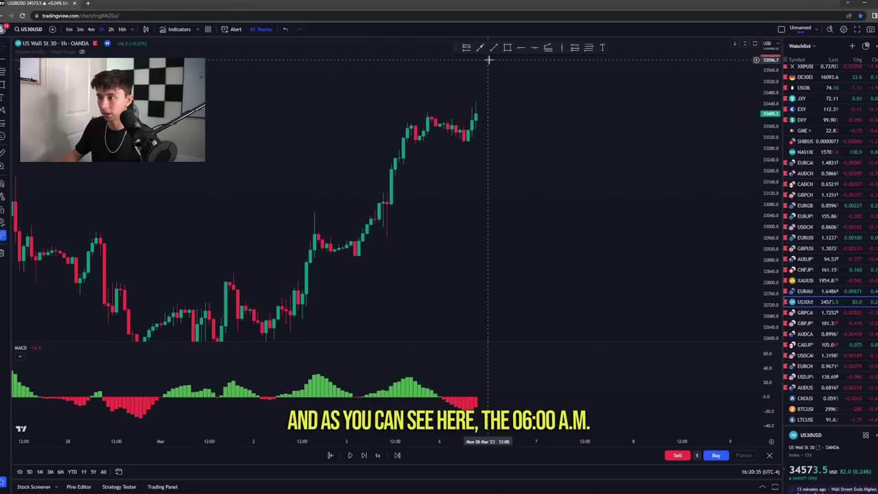
Step: Mark the Fri 03 Mar 06:00 buy candle with a green arrow line and pick the Long Position tool
left_click_drag(323, 157, 370, 215)
left_click(370, 228)
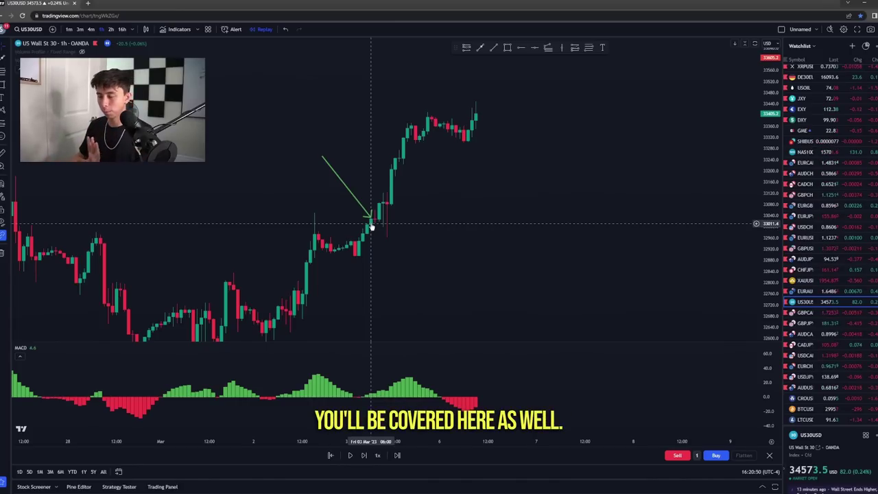
left_click_drag(370, 226, 409, 242)
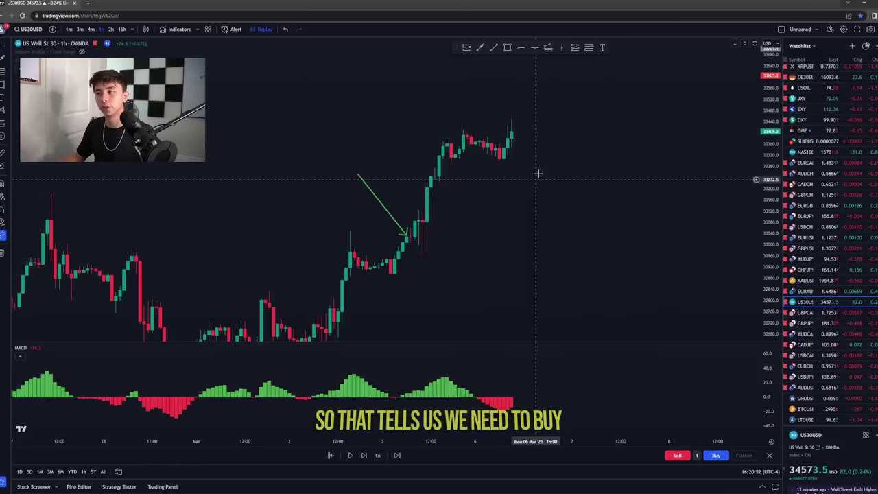
left_click(575, 47)
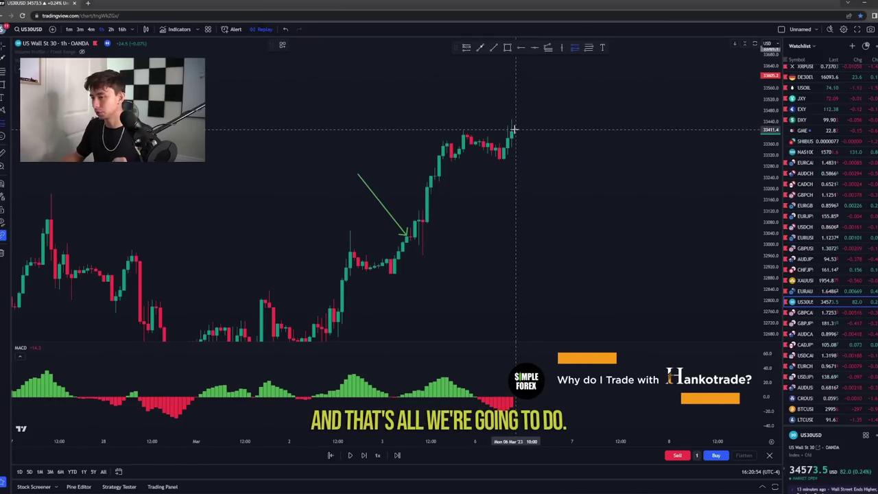
Step: Place a long position at the last candle, lower its target and stop, then replay forward to the target
left_click(512, 131)
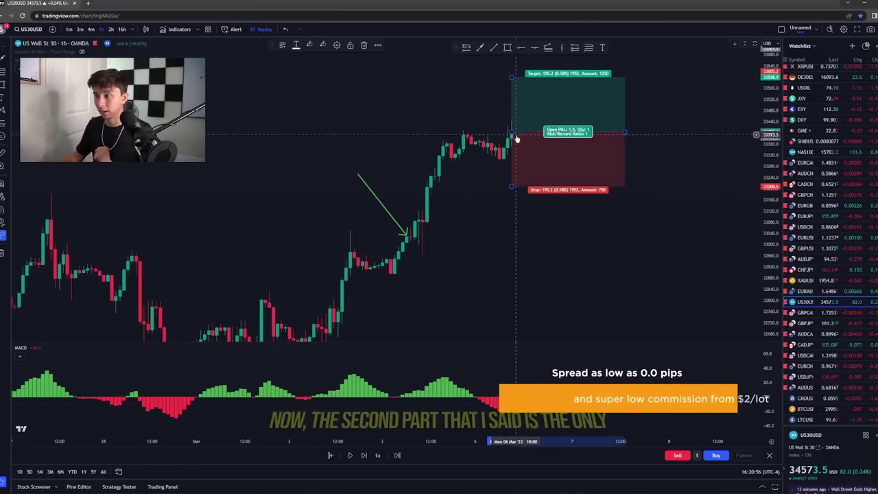
left_click(490, 267)
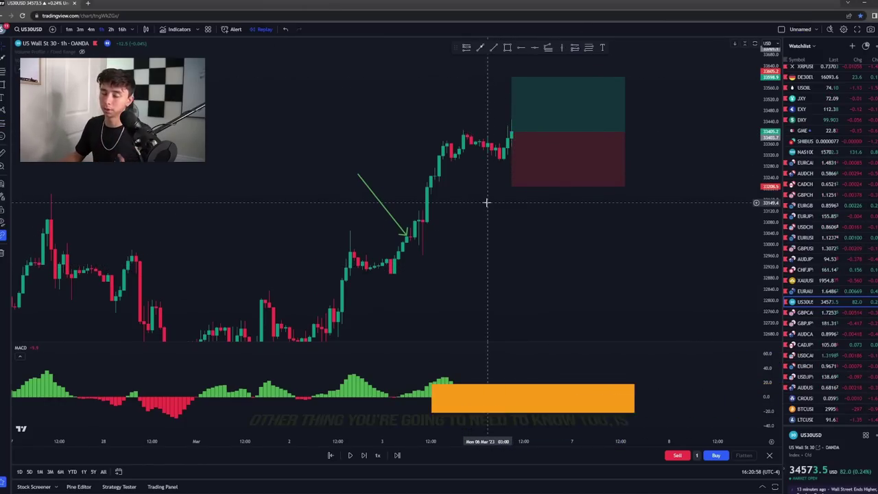
left_click(561, 107)
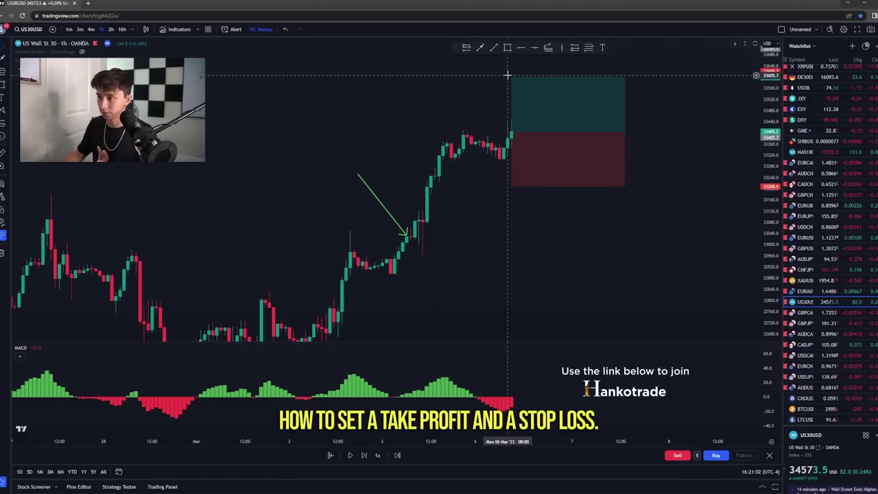
left_click_drag(512, 78, 515, 118)
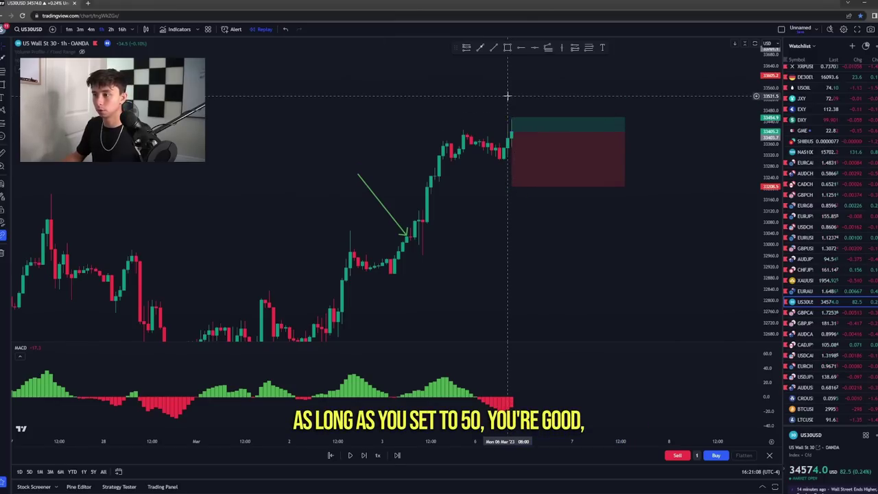
left_click_drag(513, 186, 513, 187)
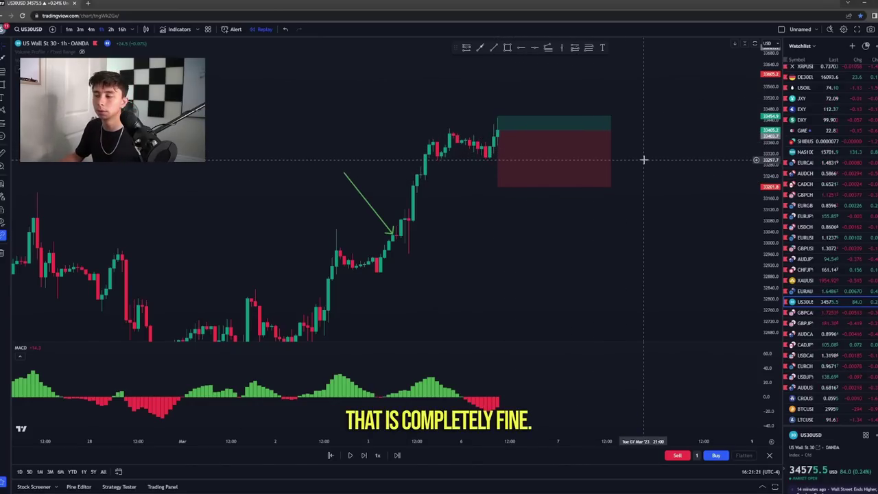
left_click_drag(644, 159, 610, 180)
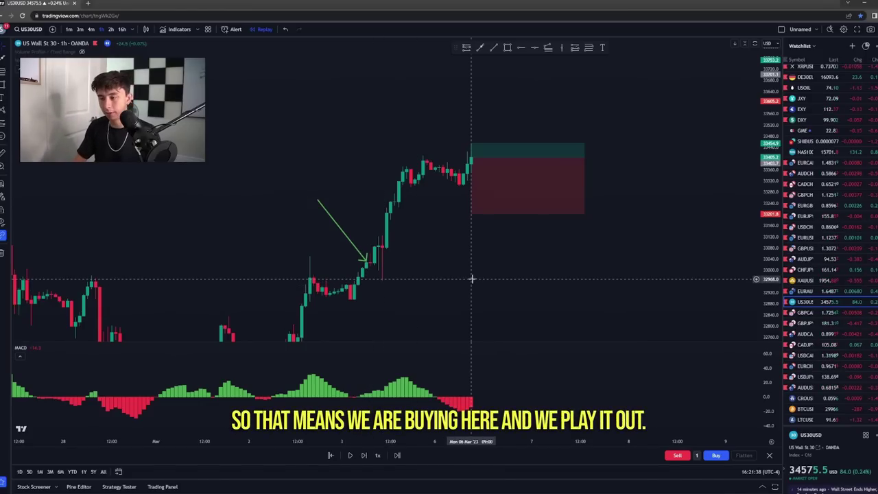
key("shift+Right")
key("shift+Right")
key("shift+Right")
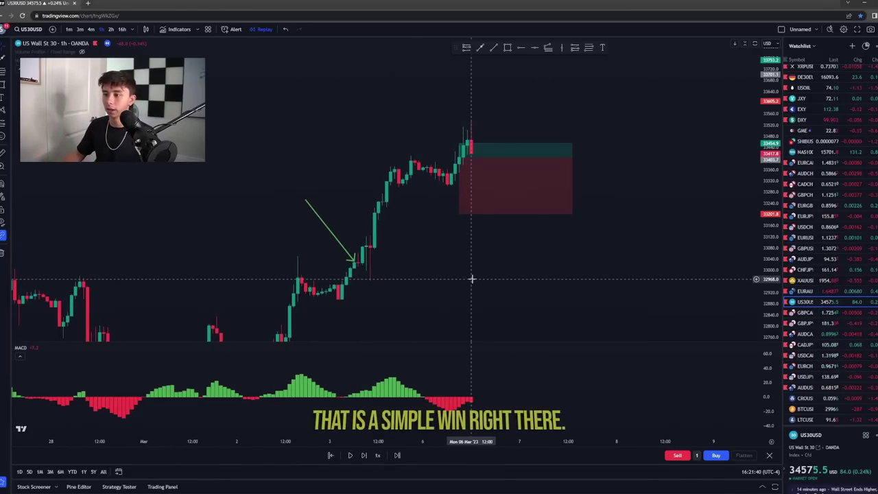
Step: Narrow the long position box so it ends just after its entry candle
mouse_move(555, 163)
left_click_drag(570, 157, 476, 147)
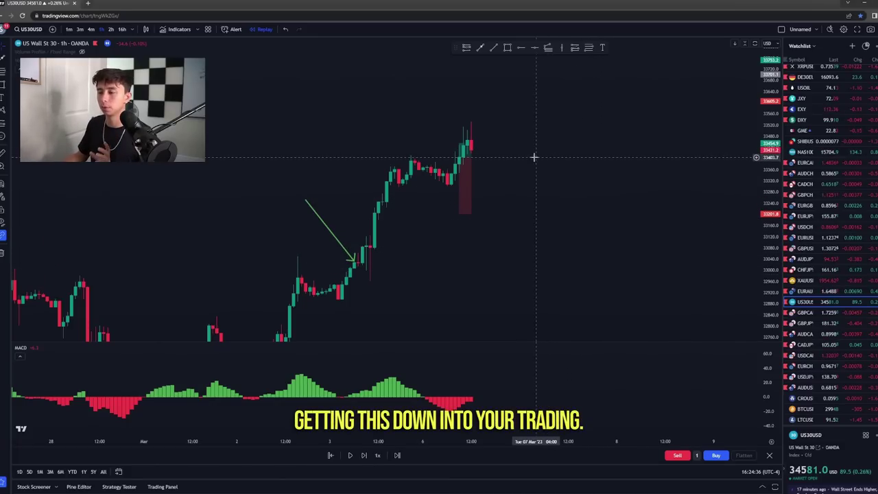
Step: Zoom in and step the replay forward to the Tue 07 Mar 09:00 candle
scroll(614, 242, "up", 2)
scroll(449, 200, "up", 1)
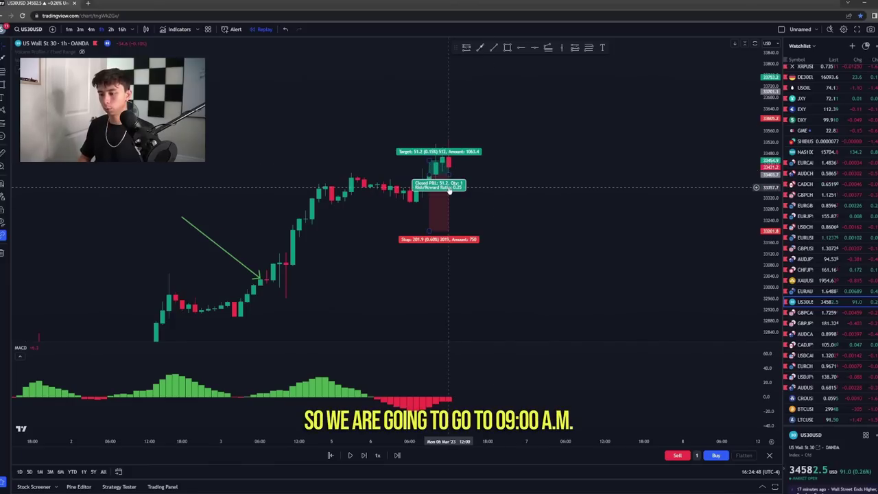
key("shift+Right")
key("shift+Right")
key("shift+Right")
key("shift+Right")
key("shift+Right")
key("shift+Right")
key("shift+Right")
key("shift+Right")
key("shift+Right")
key("shift+Right")
key("shift+Right")
key("shift+Right")
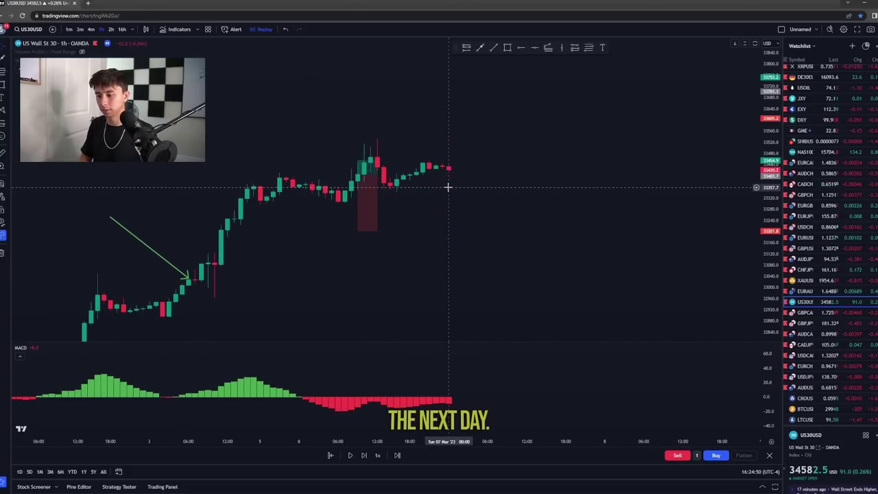
key("shift+Right")
key("shift+Right")
key("shift+Right")
key("shift+Right")
key("shift+Right")
key("shift+Right")
key("shift+Right")
key("shift+Right")
key("shift+Right")
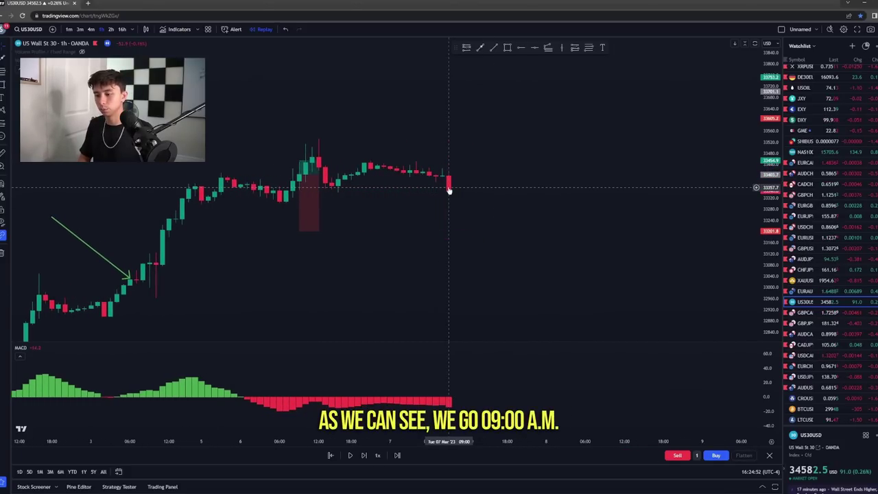
Step: Place a short position at Tue 07 Mar 09:00, adjust its target and stop, replay forward, and trim the box narrow
left_click(450, 189)
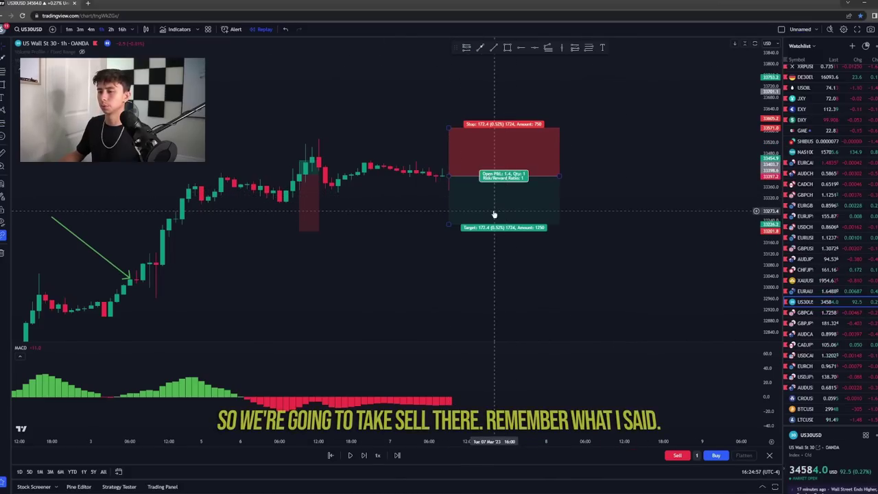
left_click_drag(448, 224, 449, 192)
left_click_drag(449, 128, 447, 119)
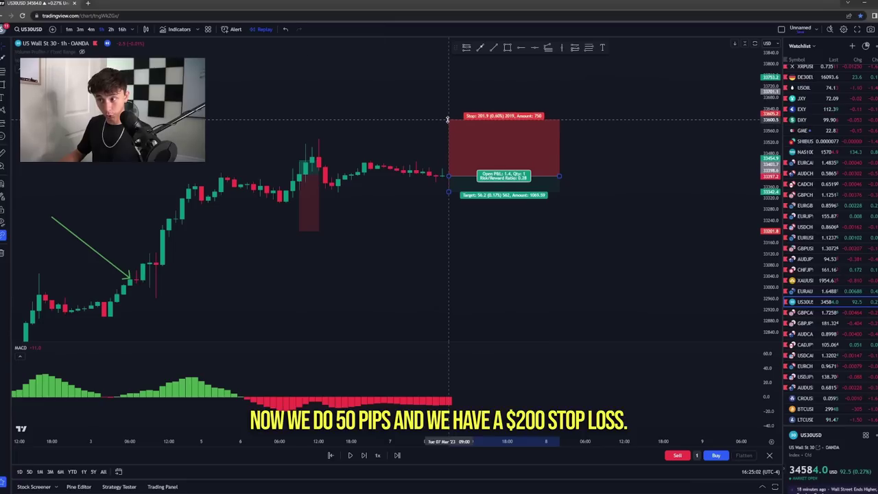
left_click(411, 87)
key("shift+Right")
key("shift+Right")
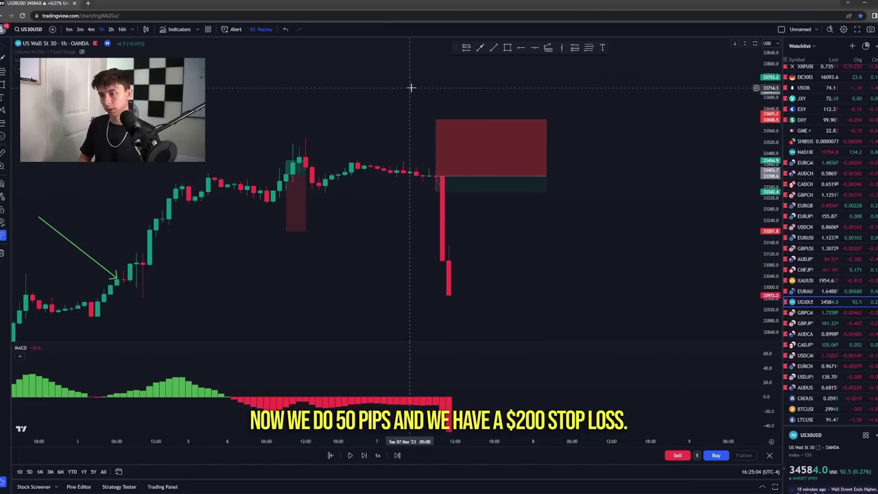
left_click_drag(543, 180, 469, 150)
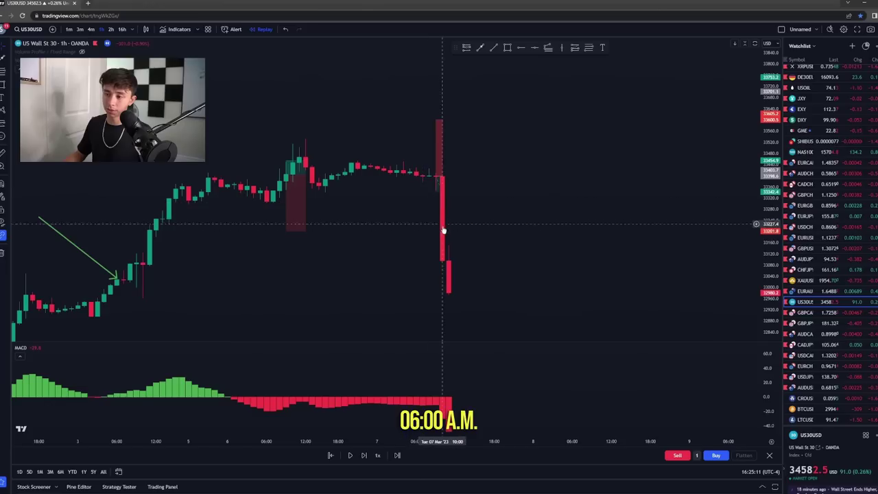
key("shift+Right")
key("shift+Right")
key("shift+Right")
key("shift+Right")
key("shift+Right")
key("shift+Right")
key("shift+Right")
key("shift+Right")
key("shift+Right")
key("shift+Right")
key("shift+Right")
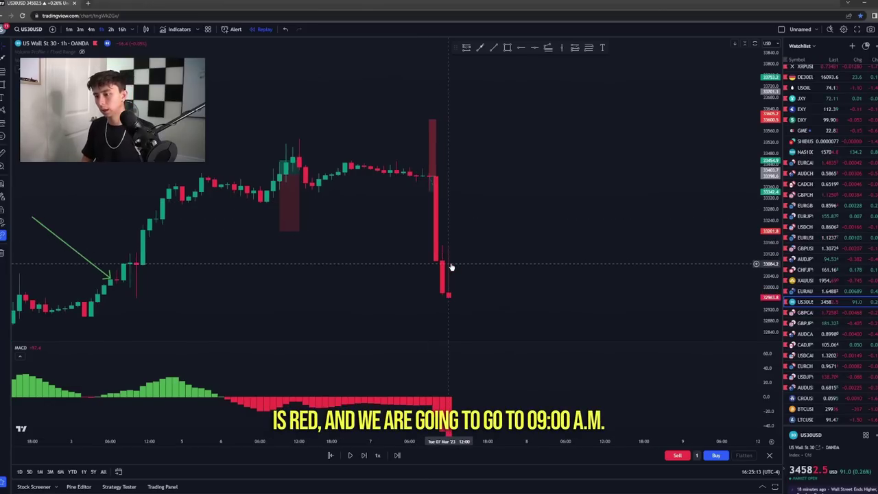
Step: Place a short position at Wed 08 Mar 09:00, adjust its stop and target, and narrow its box
key("shift+Right")
key("shift+Right")
key("shift+Right")
key("shift+Right")
key("shift+Right")
key("shift+Right")
key("shift+Right")
key("shift+Right")
key("shift+Right")
key("shift+Right")
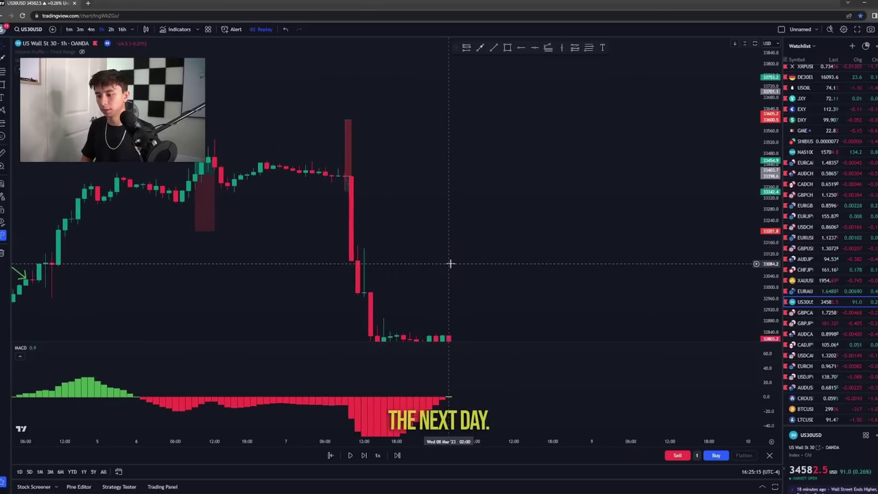
key("shift+Right")
key("shift+Right")
key("shift+Right")
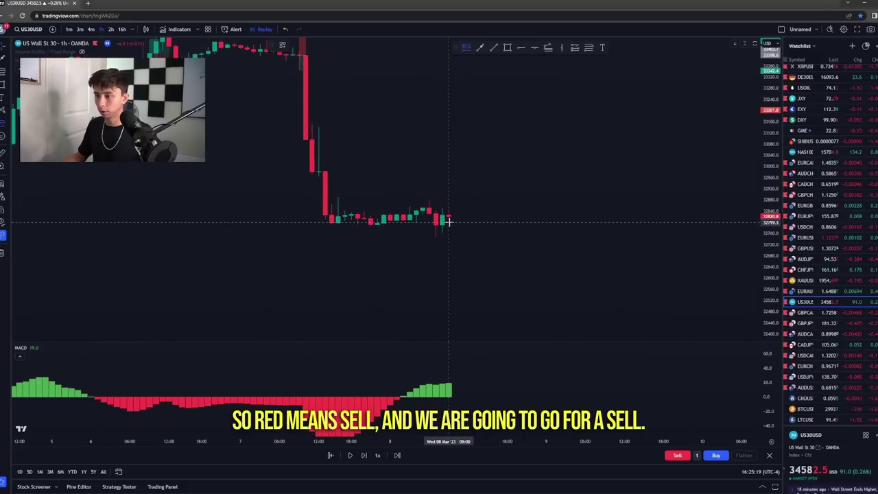
left_click(448, 216)
left_click_drag(446, 172, 448, 160)
left_click_drag(448, 260, 448, 227)
left_click(478, 287)
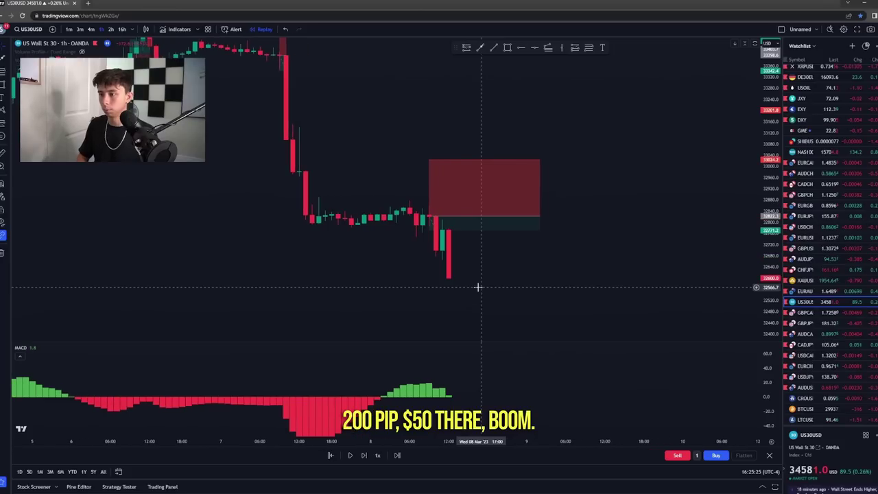
left_click_drag(527, 218, 442, 217)
left_click(408, 240)
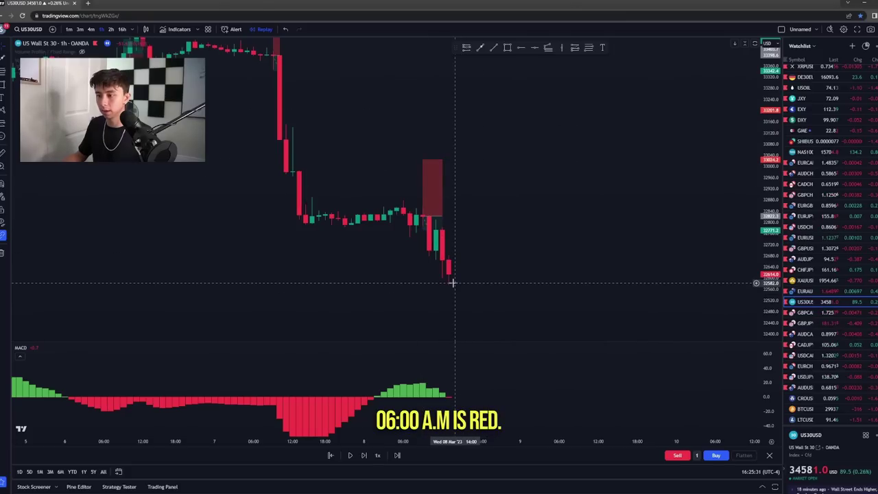
Step: Place a short position at Thu 09 Mar 09:00, raise its stop, pull in its target, and narrow its box
key("shift+Right")
key("shift+Right")
key("shift+Right")
key("shift+Right")
key("shift+Right")
key("shift+Right")
key("shift+Right")
key("shift+Right")
key("shift+Right")
key("shift+Right")
key("shift+Right")
key("shift+Right")
key("shift+Right")
key("shift+Right")
key("shift+Right")
key("shift+Right")
key("shift+Right")
key("shift+Right")
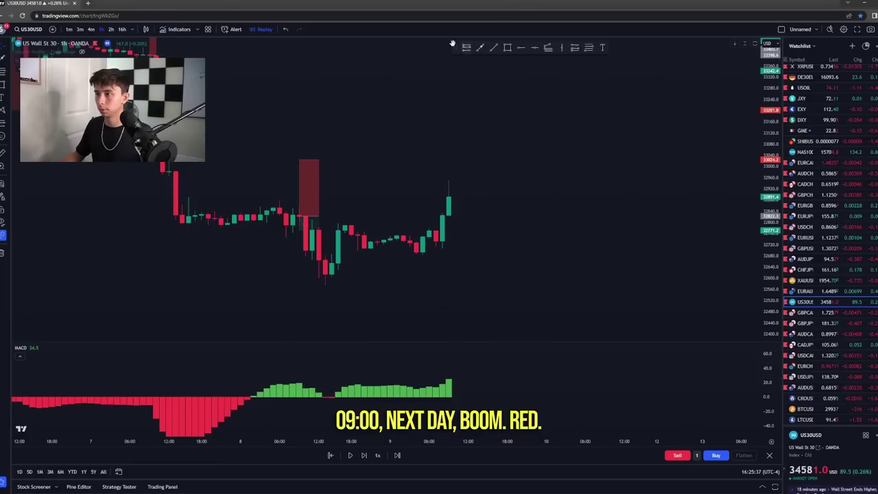
left_click(449, 197)
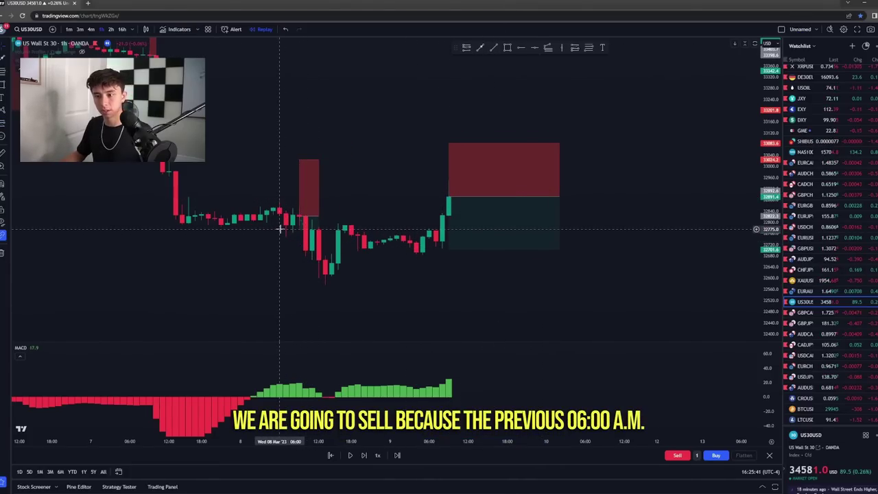
left_click(510, 152)
left_click_drag(454, 150, 454, 143)
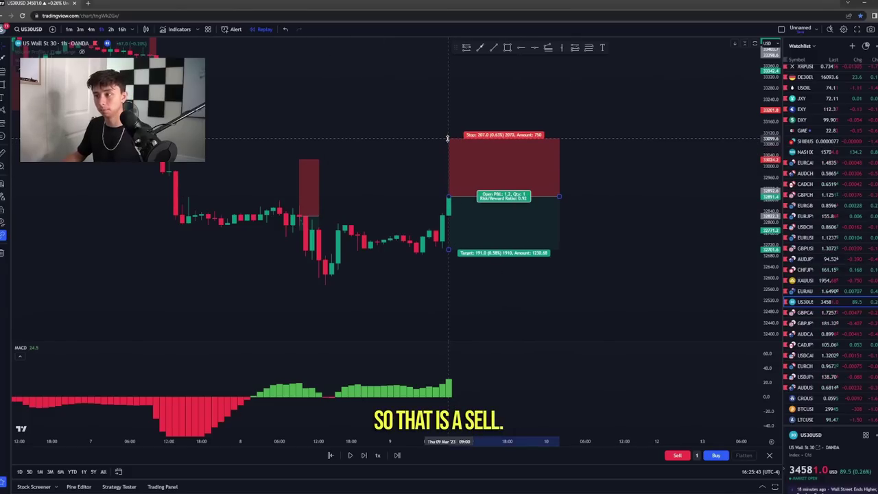
left_click_drag(450, 251, 447, 212)
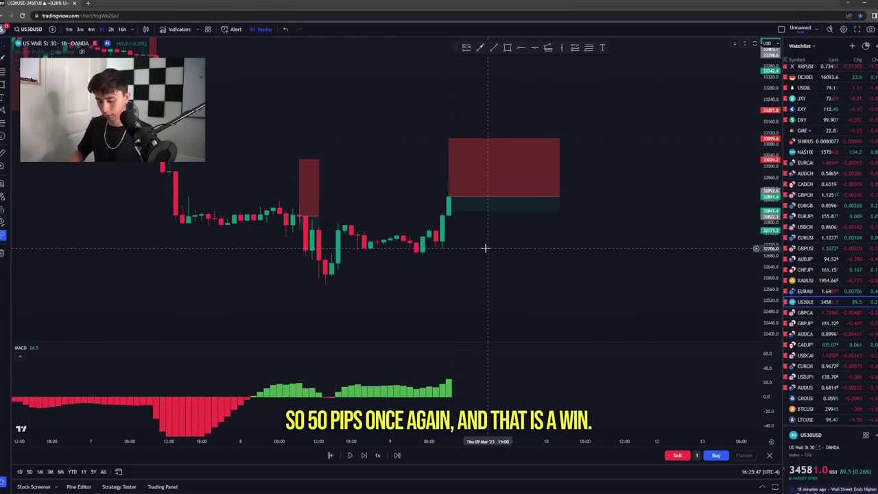
key("shift+Right")
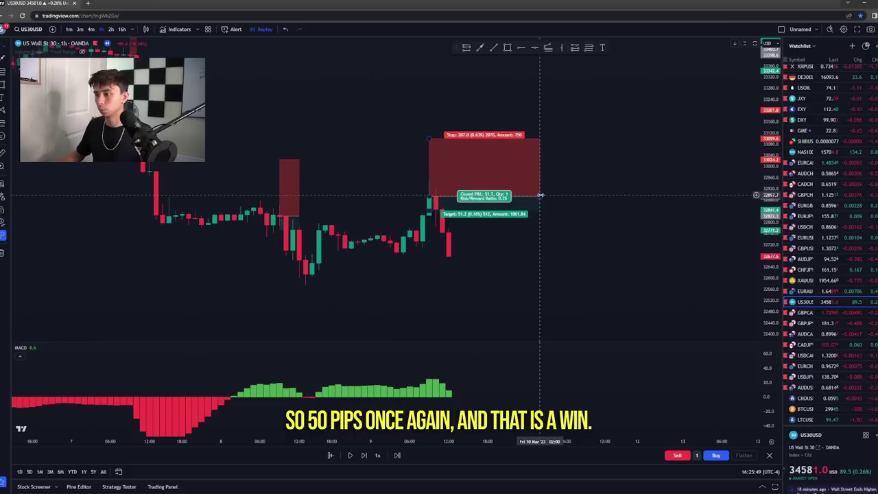
left_click_drag(540, 197, 449, 201)
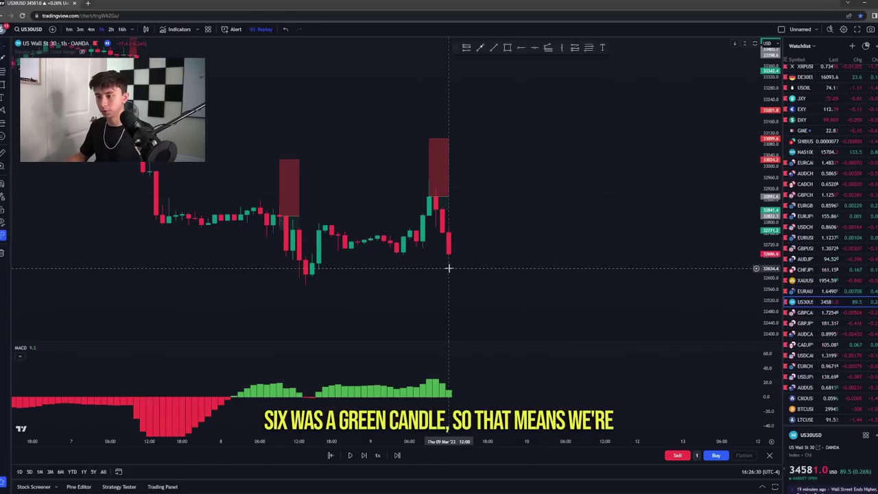
Step: Replay to Fri 10 Mar 09:00 and place a long position with a 49.9 target and 200.6 stop
key("shift+Right")
key("shift+Right")
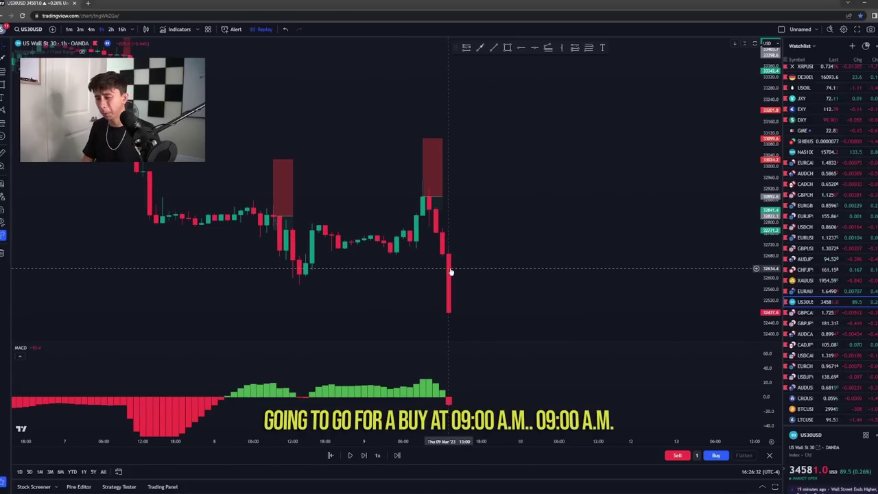
key("shift+Right")
key("shift+Right")
key("shift+Right")
key("shift+Right")
key("shift+Right")
key("shift+Right")
key("shift+Right")
key("shift+Right")
key("shift+Right")
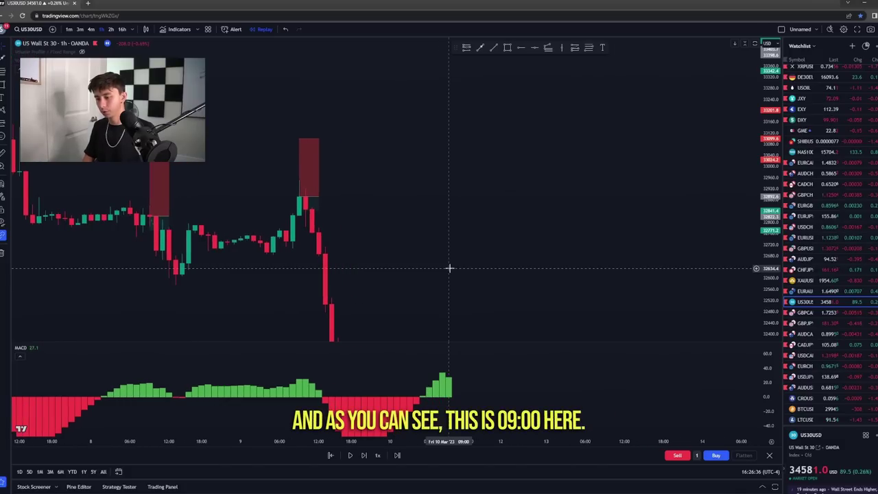
key("shift+Right")
key("shift+Right")
key("shift+Right")
key("shift+Right")
key("shift+Right")
key("shift+Right")
key("shift+Right")
key("shift+Right")
key("shift+Right")
key("shift+Right")
key("shift+Right")
key("shift+Right")
key("shift+Right")
key("shift+Right")
key("shift+Right")
key("shift+Right")
key("shift+Right")
key("shift+Right")
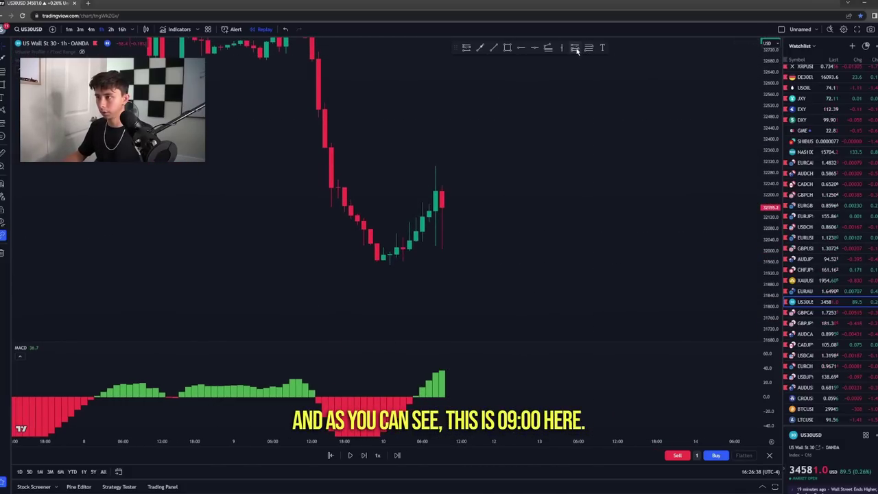
left_click(442, 207)
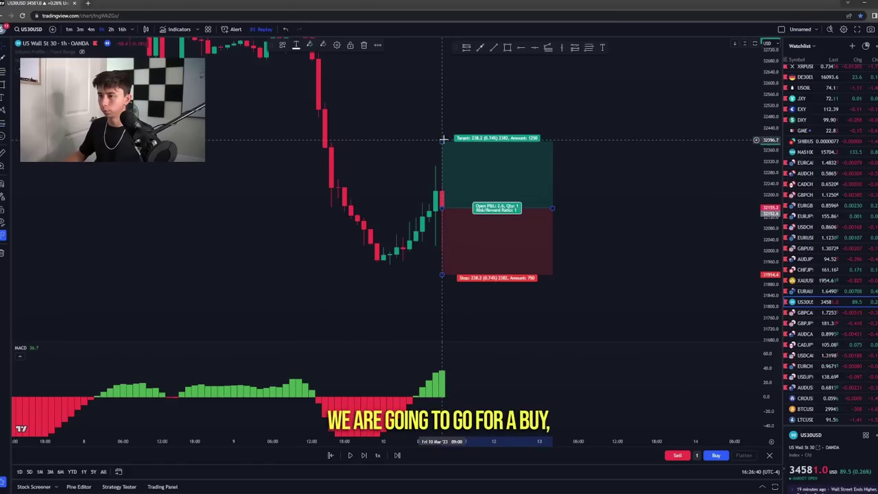
left_click_drag(442, 142, 433, 194)
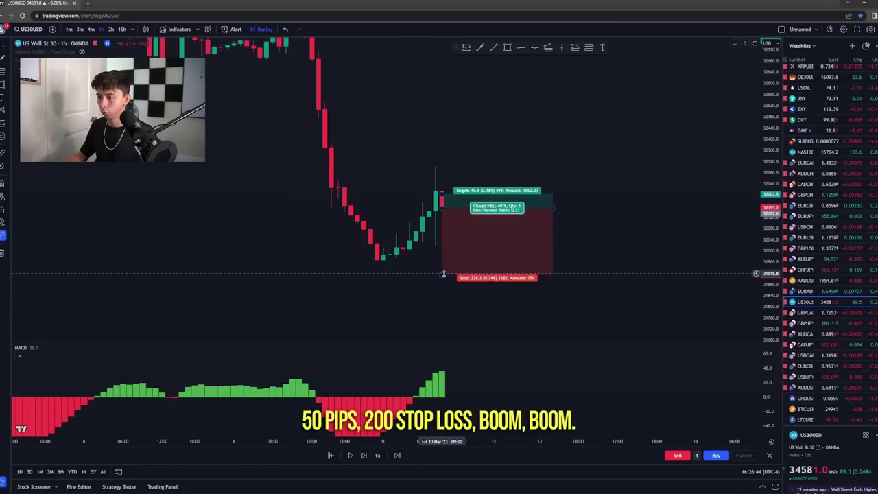
left_click_drag(441, 275, 439, 263)
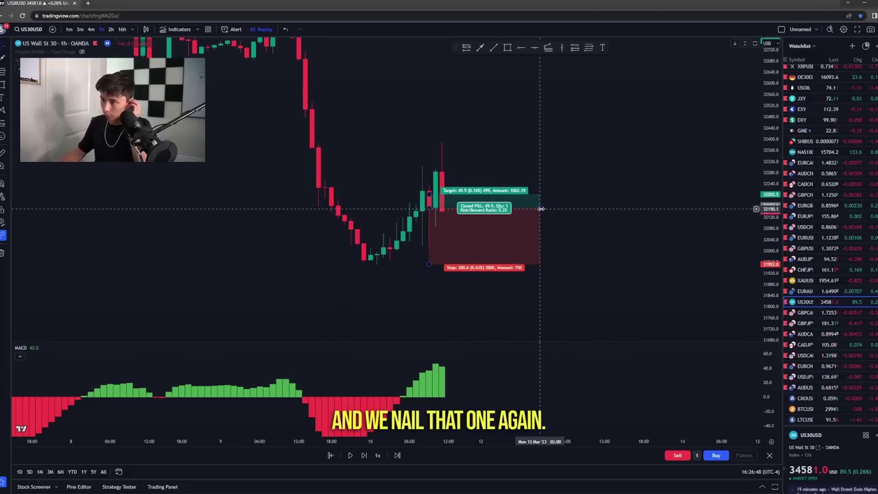
Step: Zoom out and pan back to review earlier trades, then stretch the candles vertically
scroll(590, 206, "down", 3)
scroll(647, 198, "down", 5)
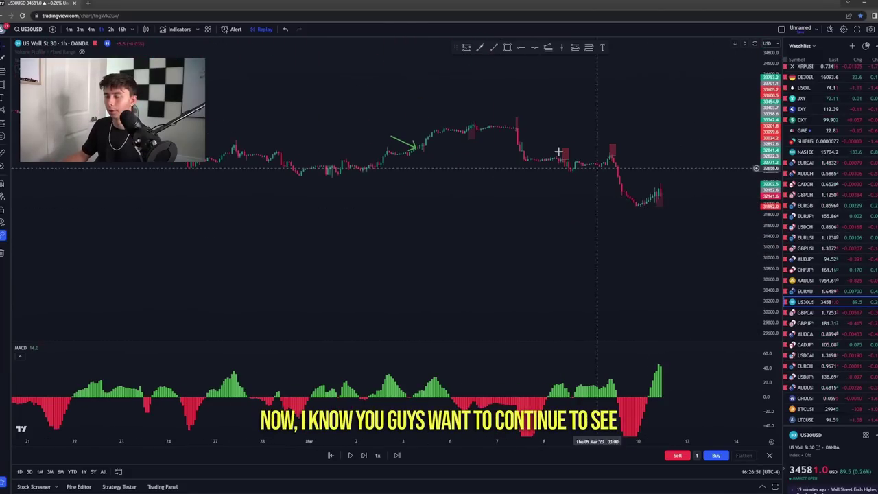
left_click_drag(449, 245, 371, 280)
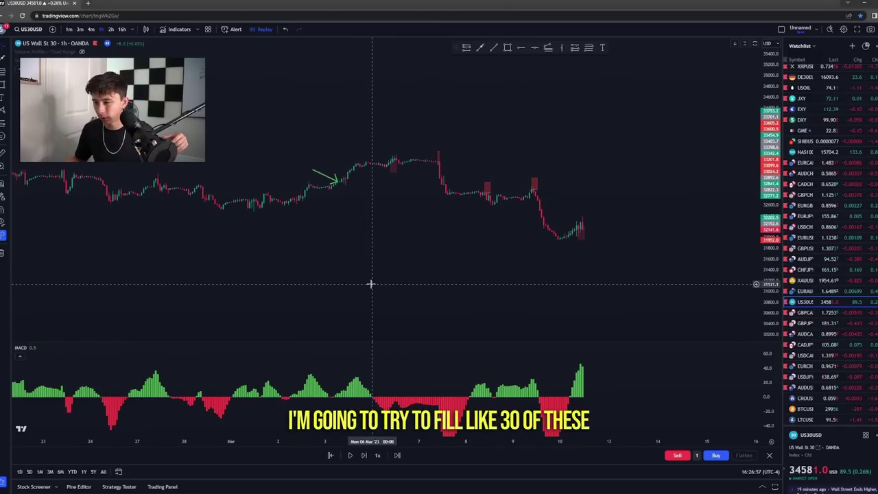
left_click_drag(765, 261, 765, 163)
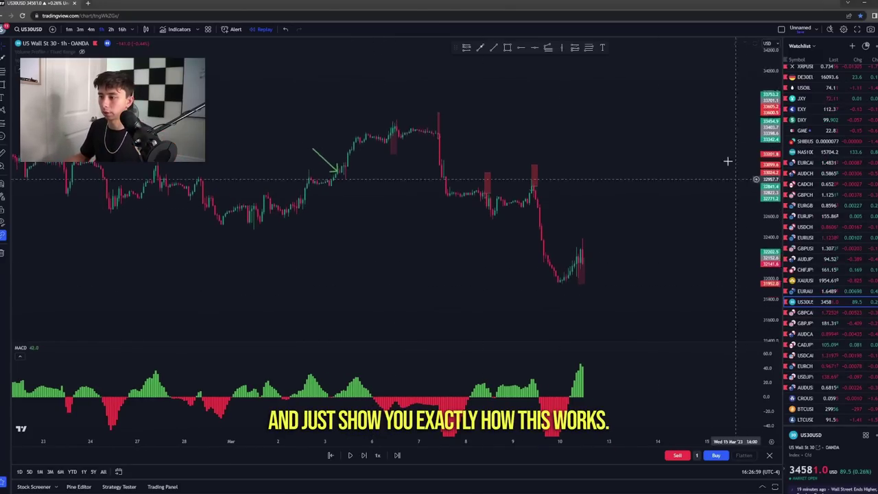
scroll(610, 278, "up", 3)
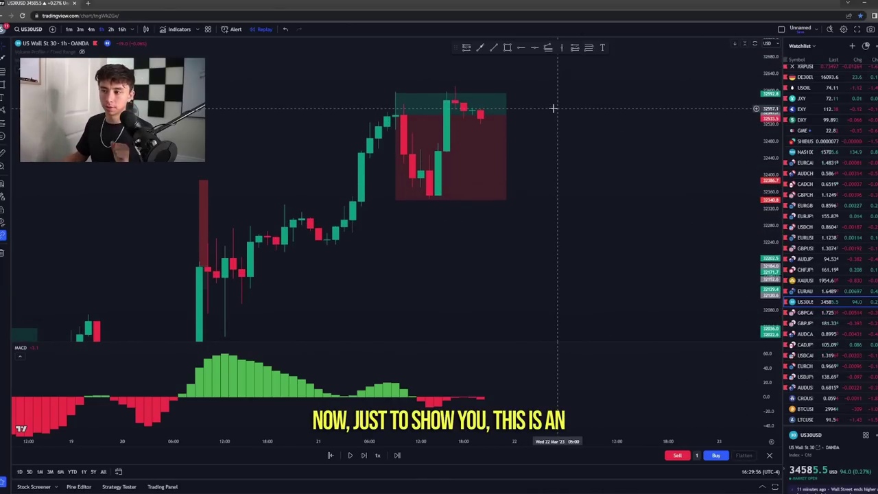
Step: Check the 21 Mar long trade's target, closed P&L and stop labels, then advance the replay a few candles
scroll(563, 117, "down", 1)
left_click(522, 158)
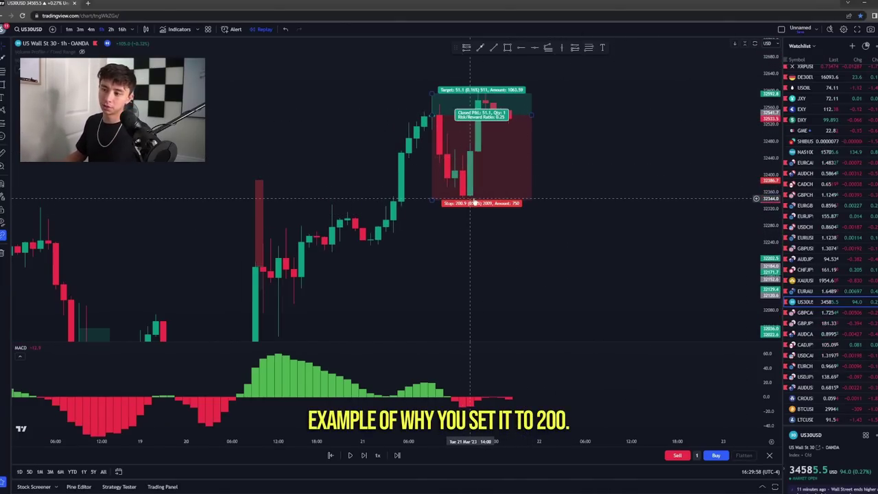
left_click(612, 243)
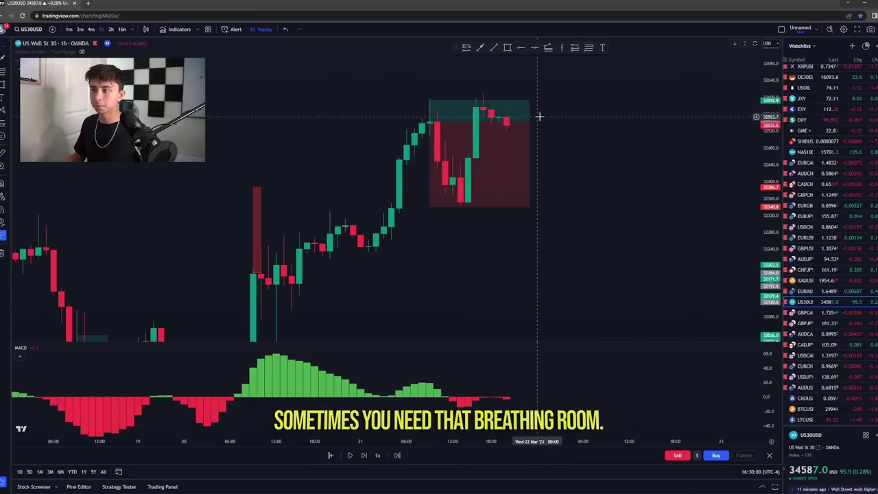
left_click(524, 146)
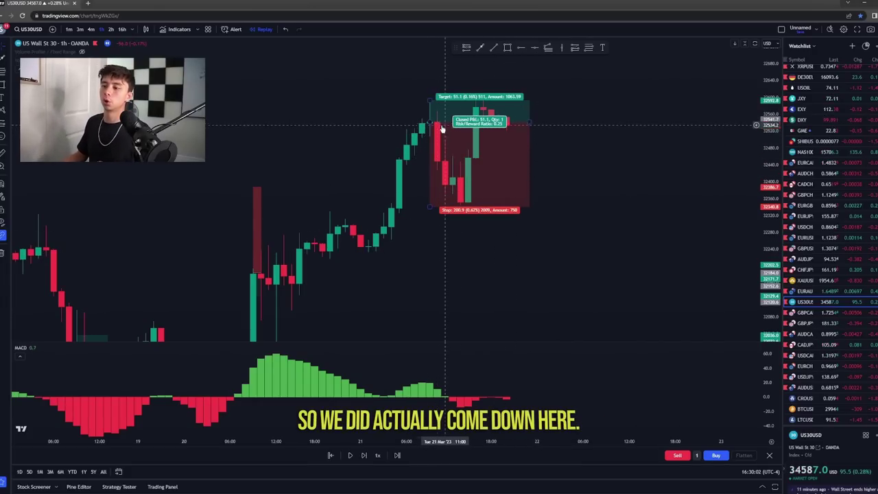
left_click(589, 218)
left_click(482, 133)
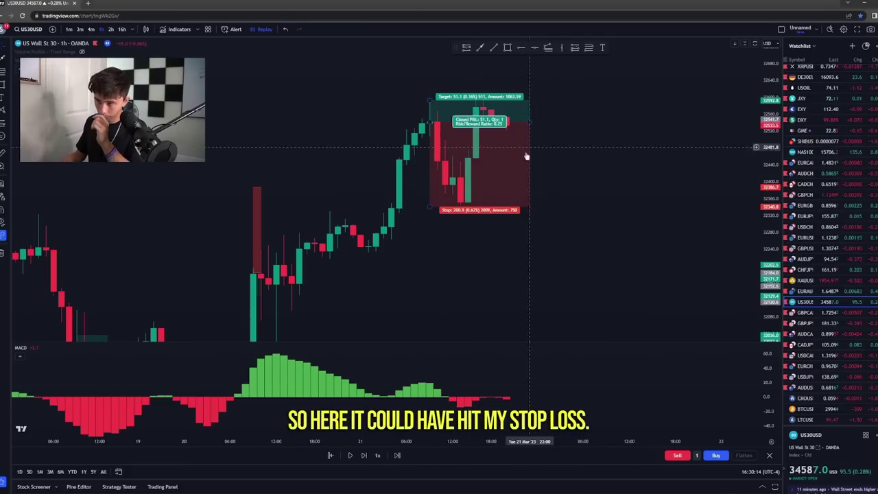
key("shift+Right")
key("shift+Right")
key("shift+Right")
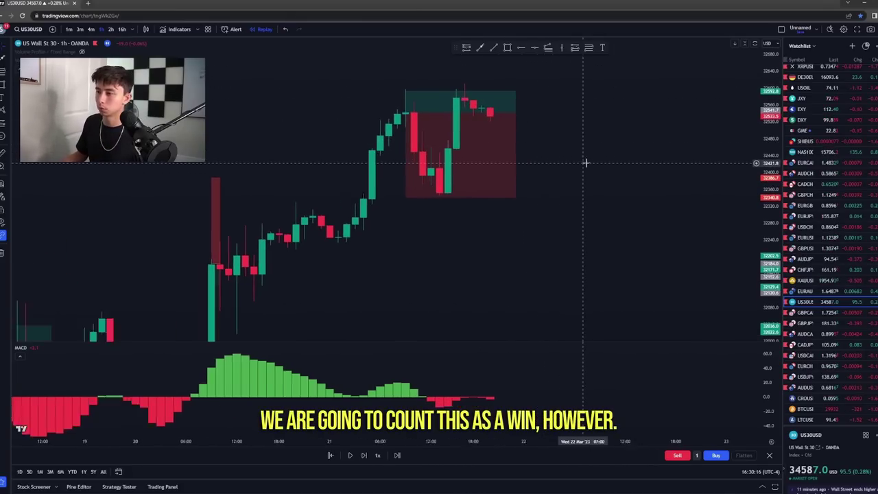
scroll(586, 163, "down", 3)
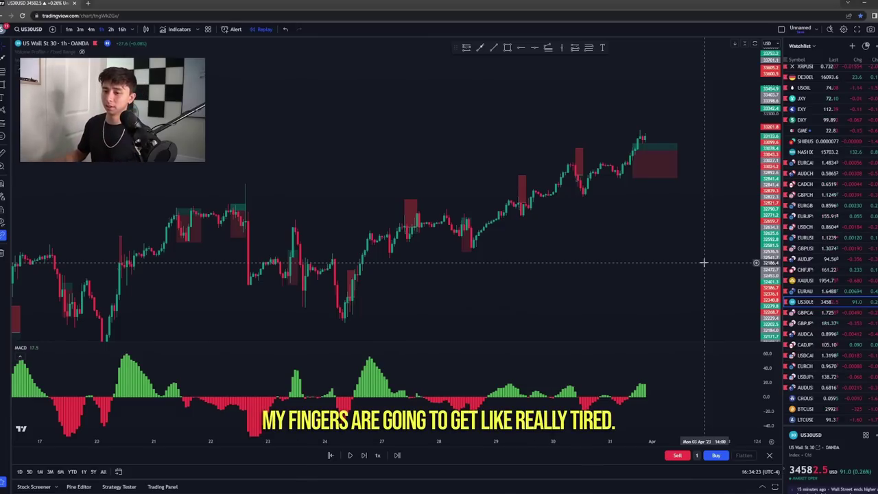
Step: Zoom out and rescale the US30 price axis so every marked long and short trade box fits on screen
scroll(753, 261, "down", 3)
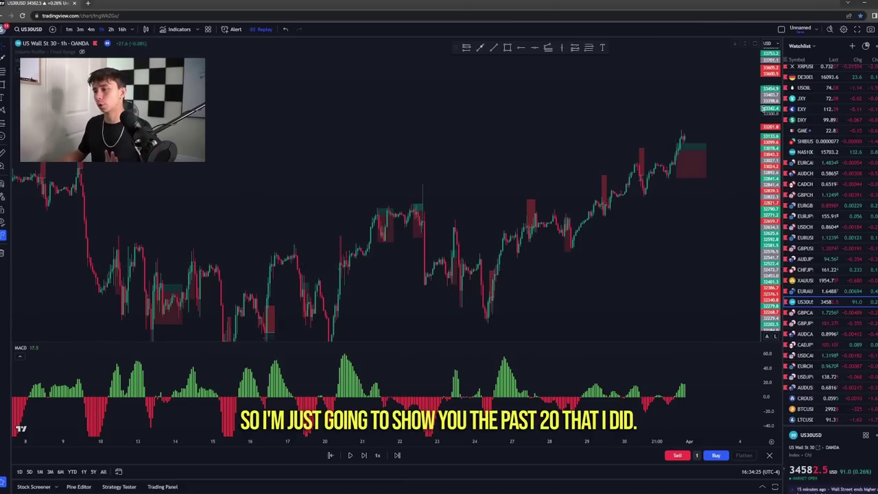
left_click_drag(763, 110, 702, 269)
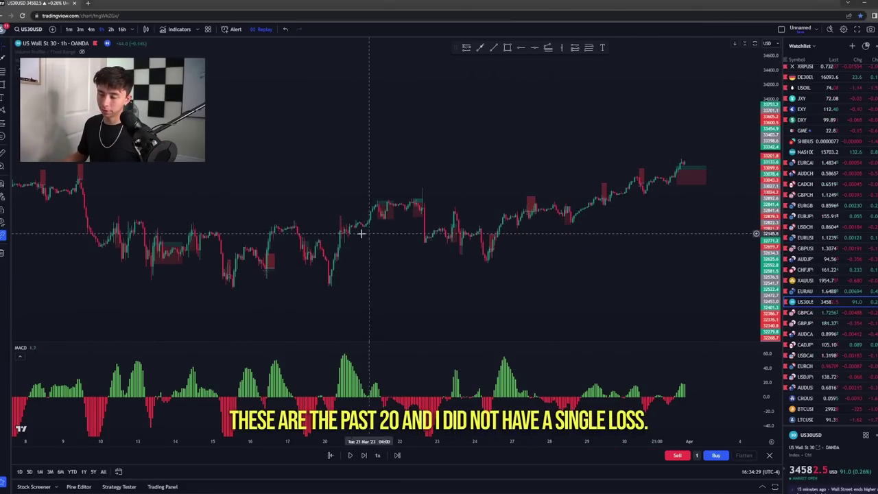
scroll(232, 219, "down", 2)
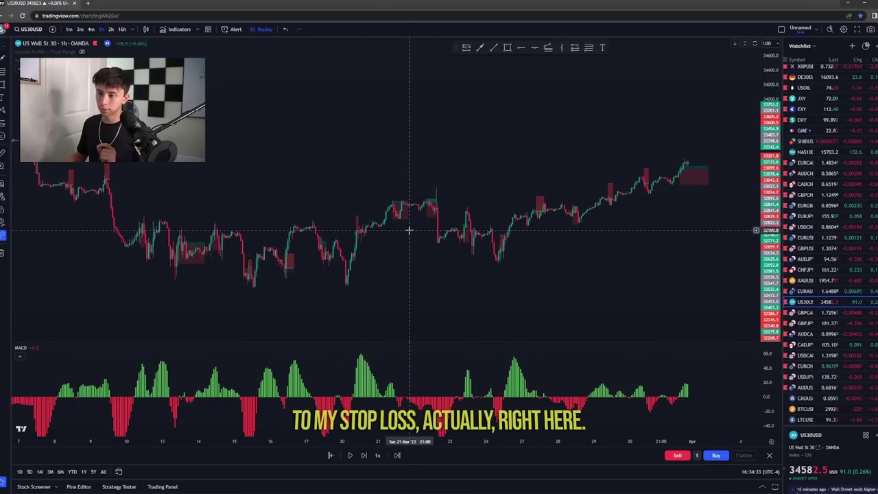
left_click_drag(762, 243, 740, 191)
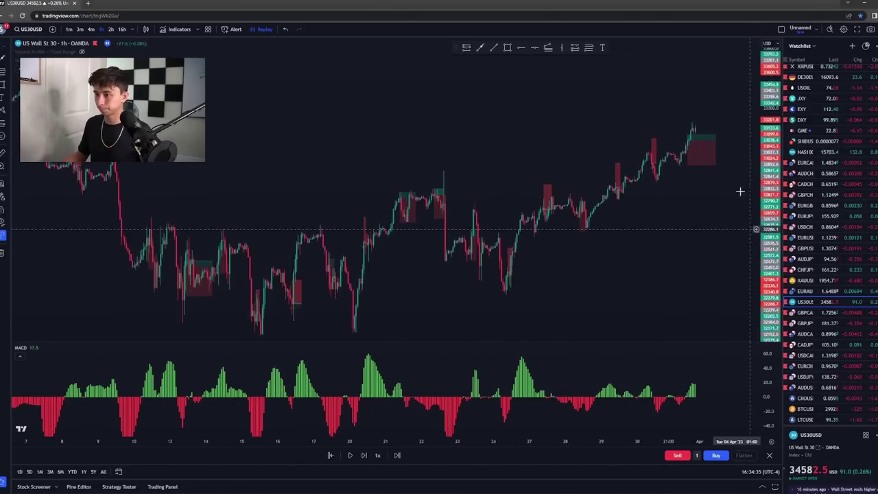
scroll(740, 192, "up", 5)
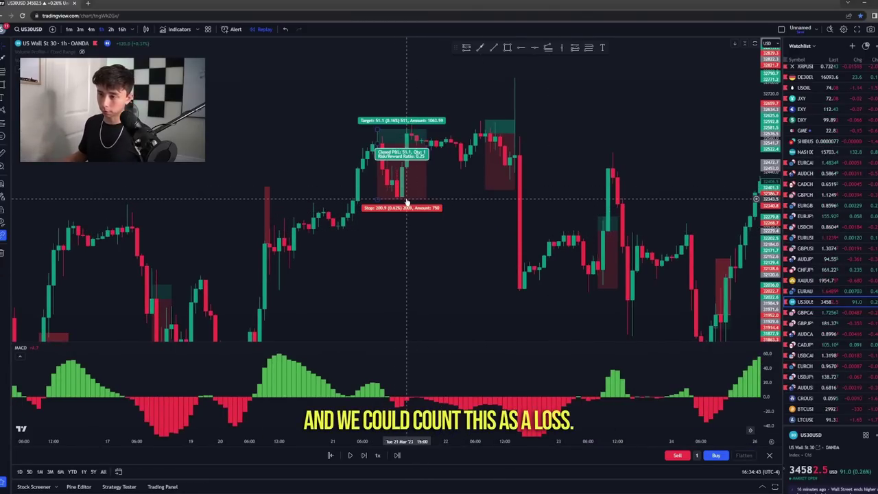
scroll(545, 263, "down", 5)
scroll(759, 195, "down", 4)
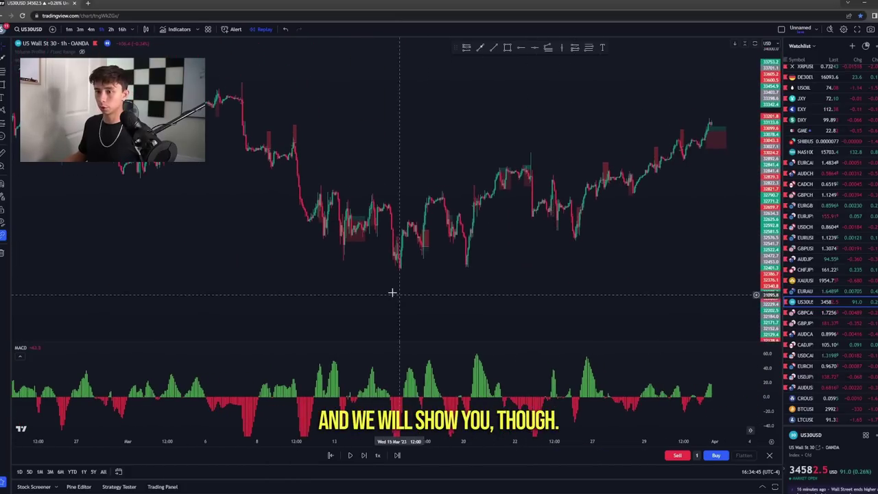
left_click_drag(273, 120, 147, 121)
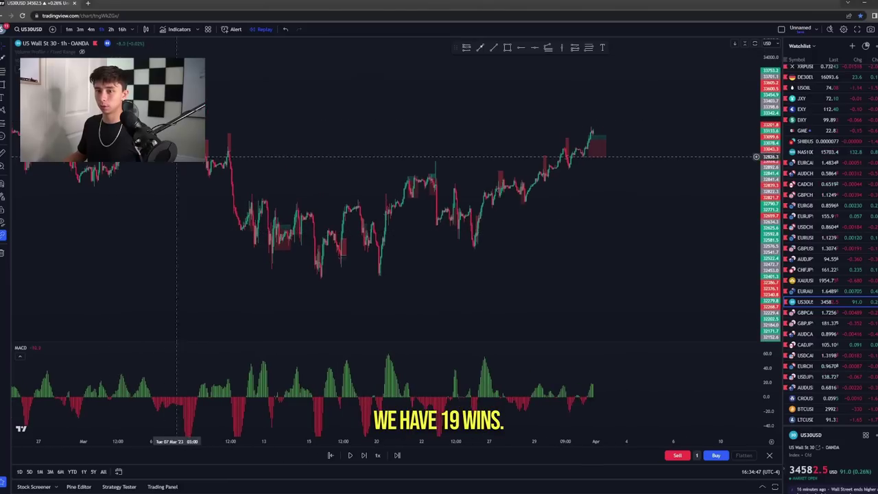